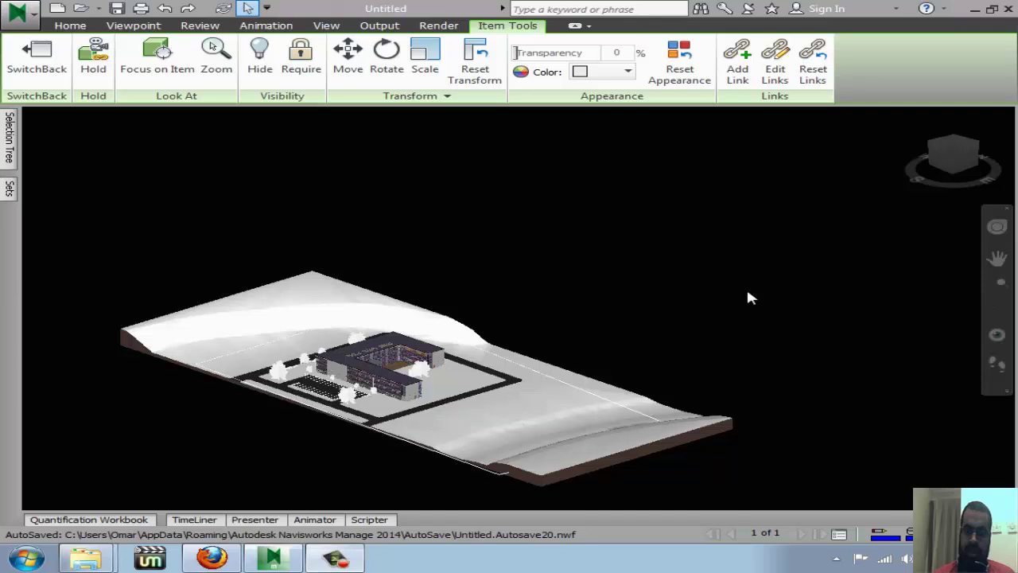
Deselect everything and bring up the Find Items panel with Shift+F3
key("Escape")
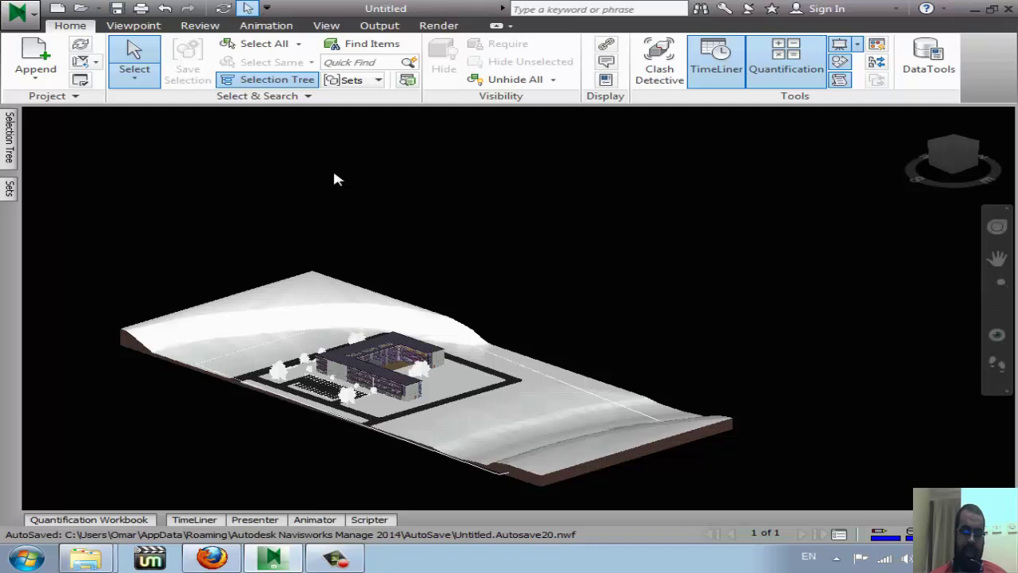
key("shift+F3")
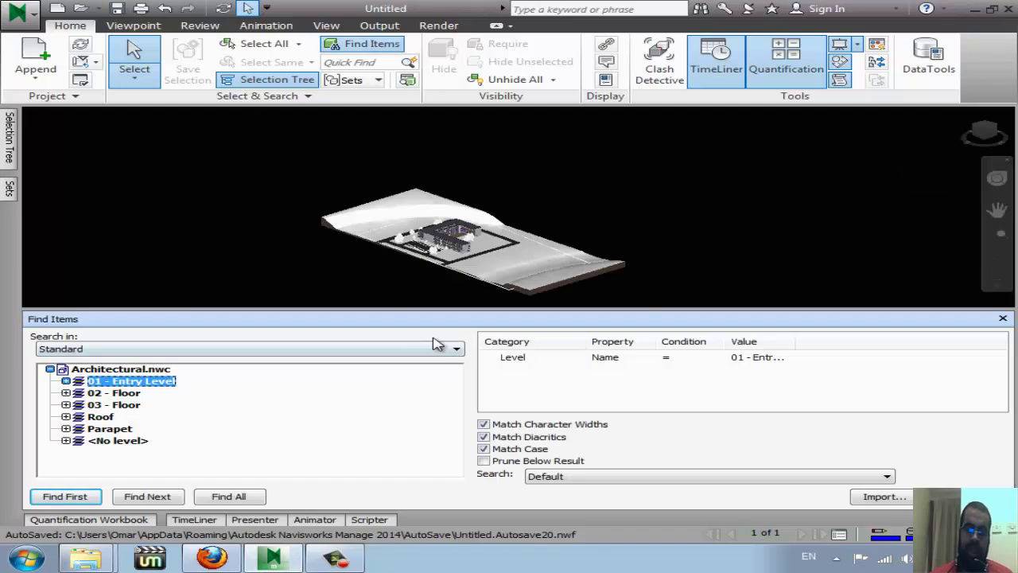
Reposition the Find Items panel and keep 01 - Entry Level as the search scope
left_click(525, 359)
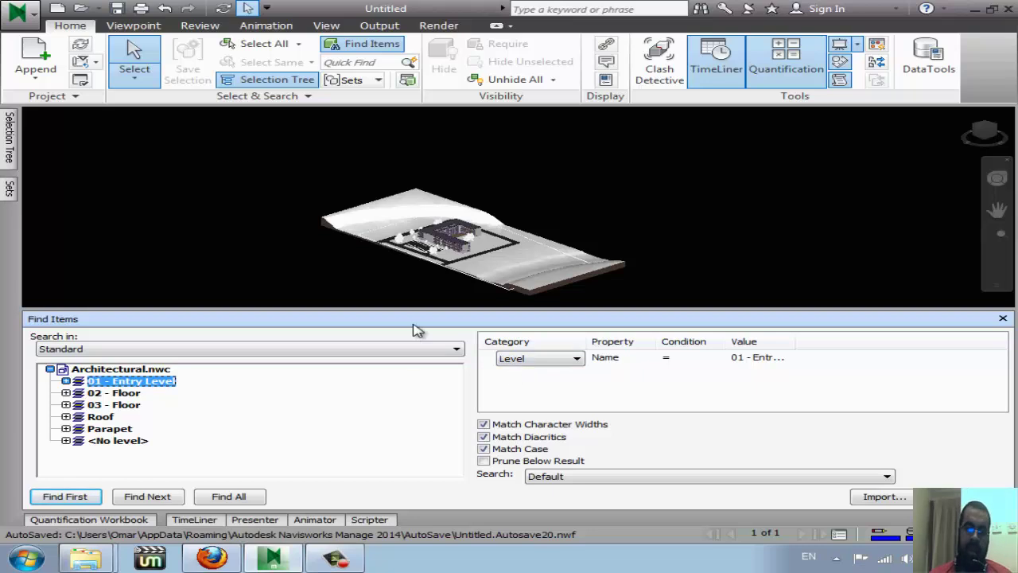
mouse_move(413, 325)
left_mouse_down()
mouse_move(501, 190)
mouse_move(544, 313)
mouse_move(497, 313)
mouse_move(455, 375)
mouse_move(517, 342)
left_mouse_up()
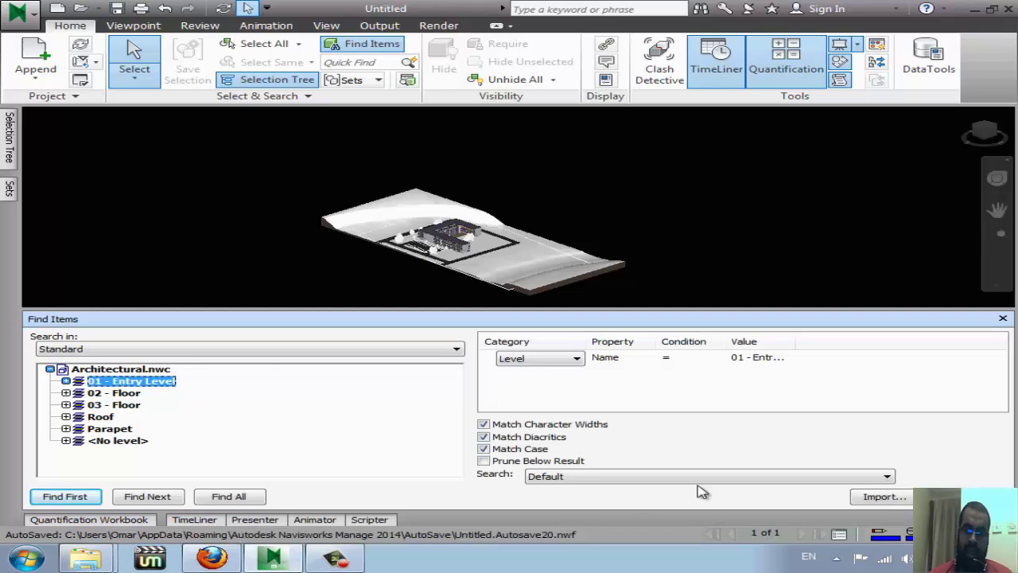
left_click(107, 370)
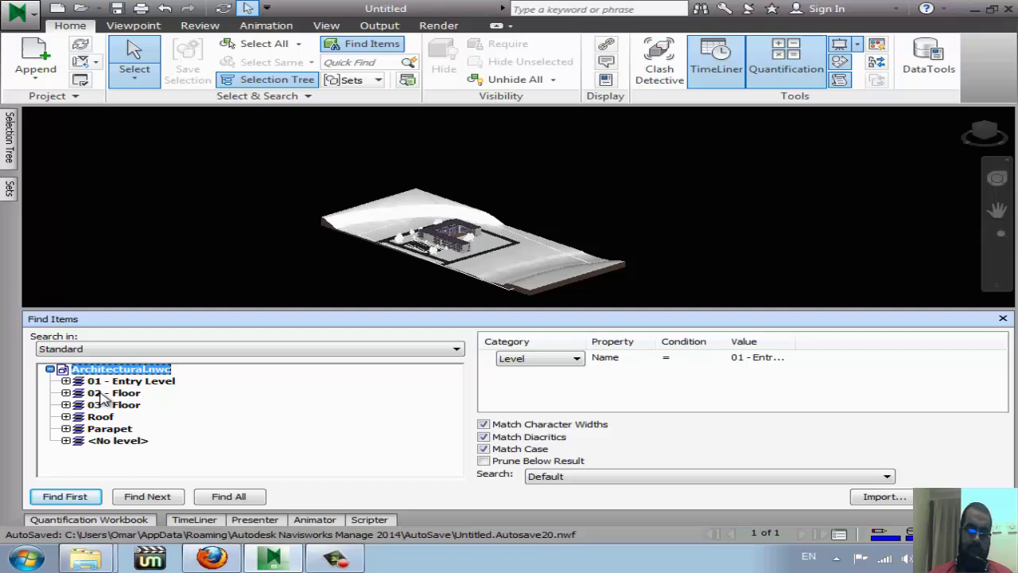
left_click(140, 384)
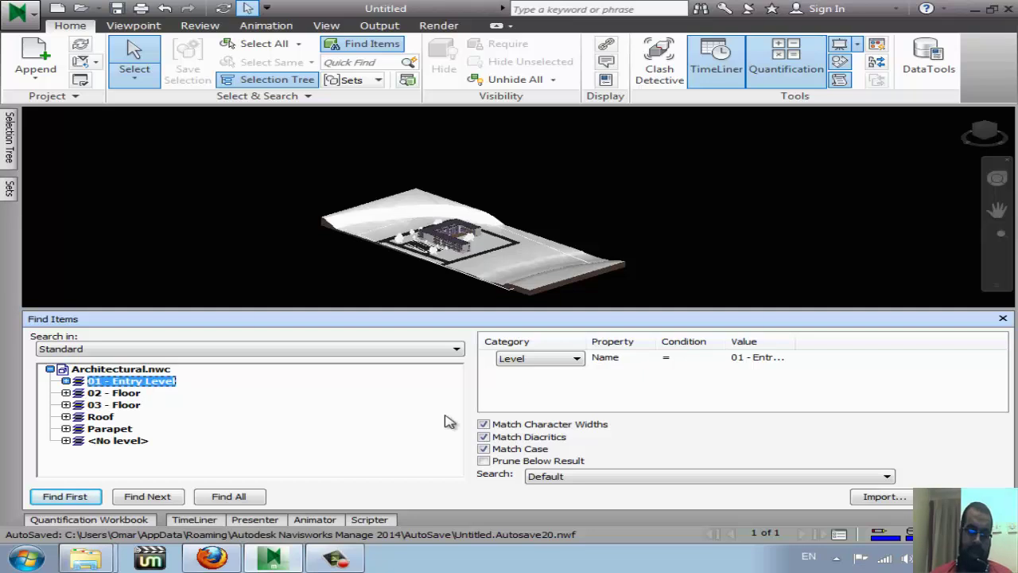
Choose Level as the search condition's category
left_click(515, 360)
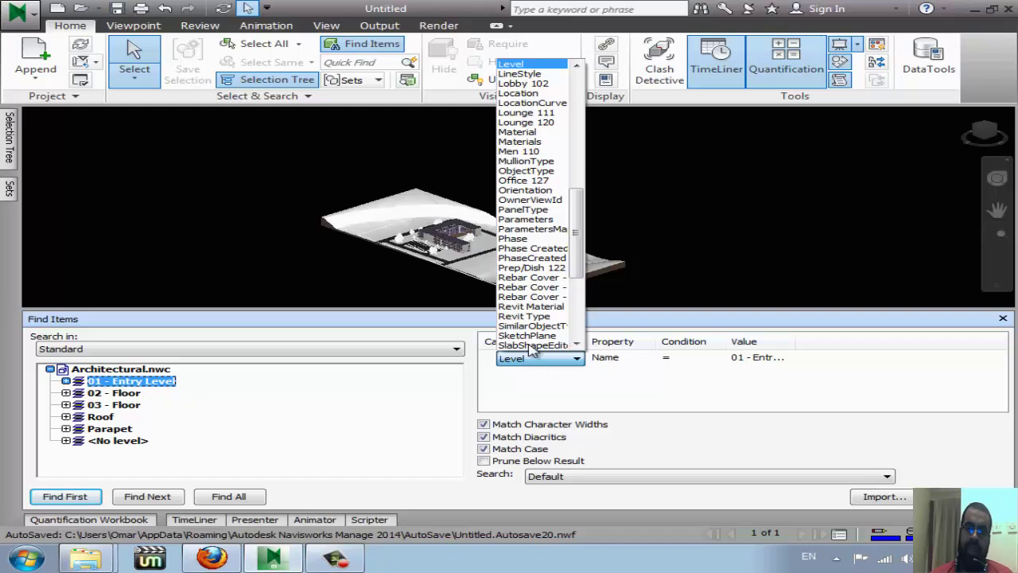
scroll(549, 84, "up", 5)
scroll(549, 83, "up", 3)
scroll(548, 84, "up", 3)
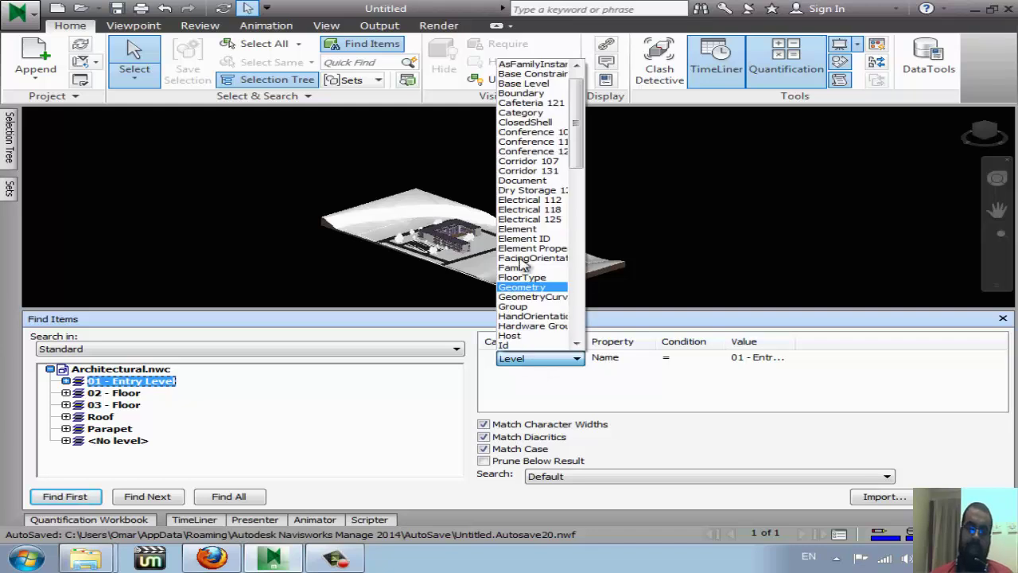
scroll(547, 139, "up", 1)
scroll(547, 142, "up", 1)
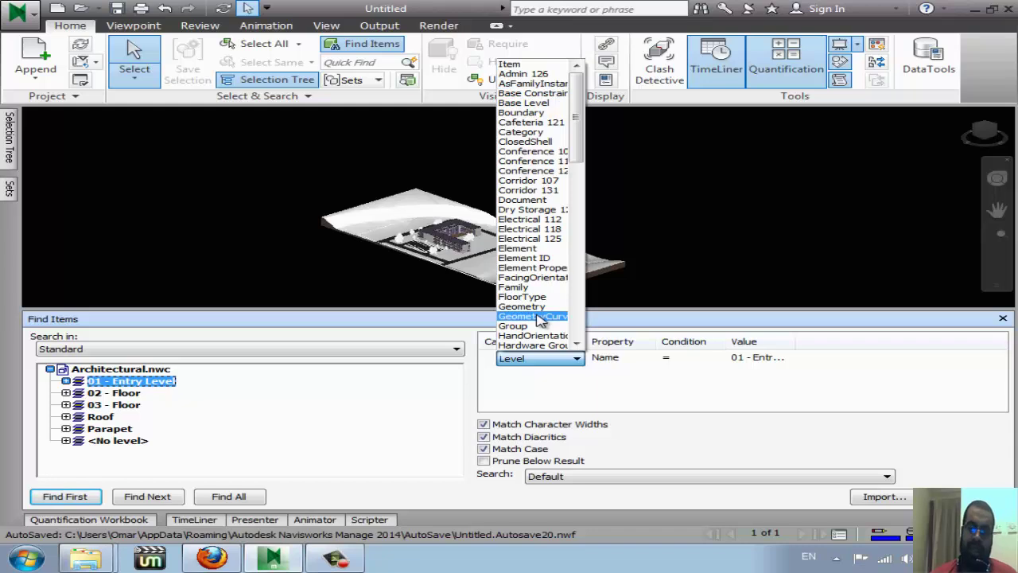
scroll(539, 318, "down", 3)
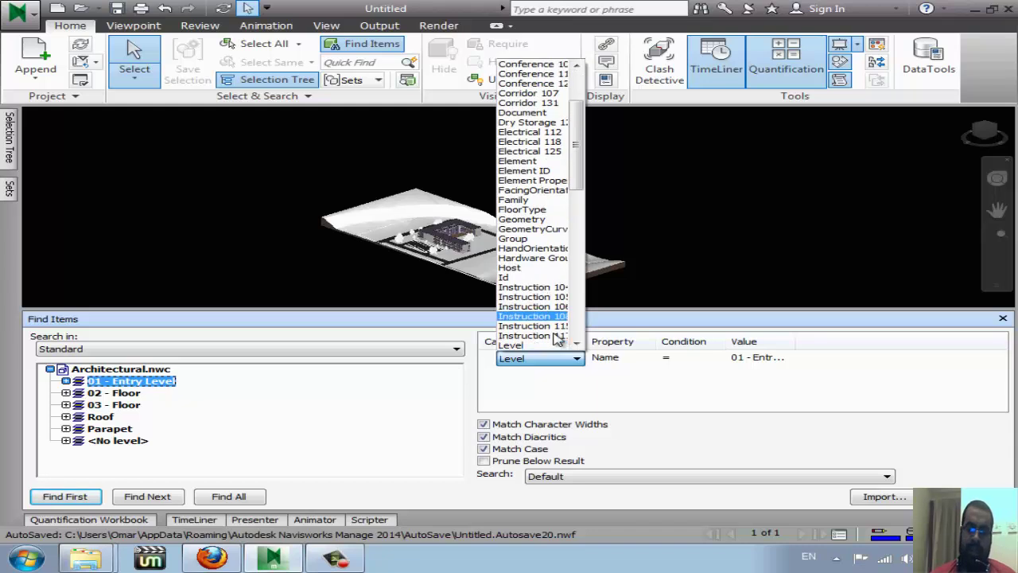
scroll(538, 320, "down", 2)
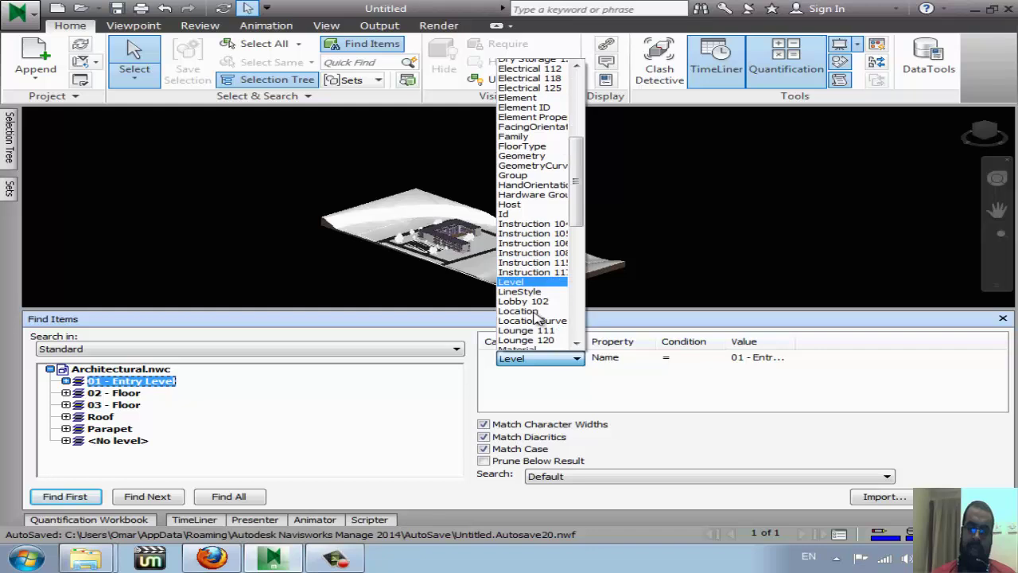
scroll(539, 322, "down", 2)
scroll(547, 338, "down", 1)
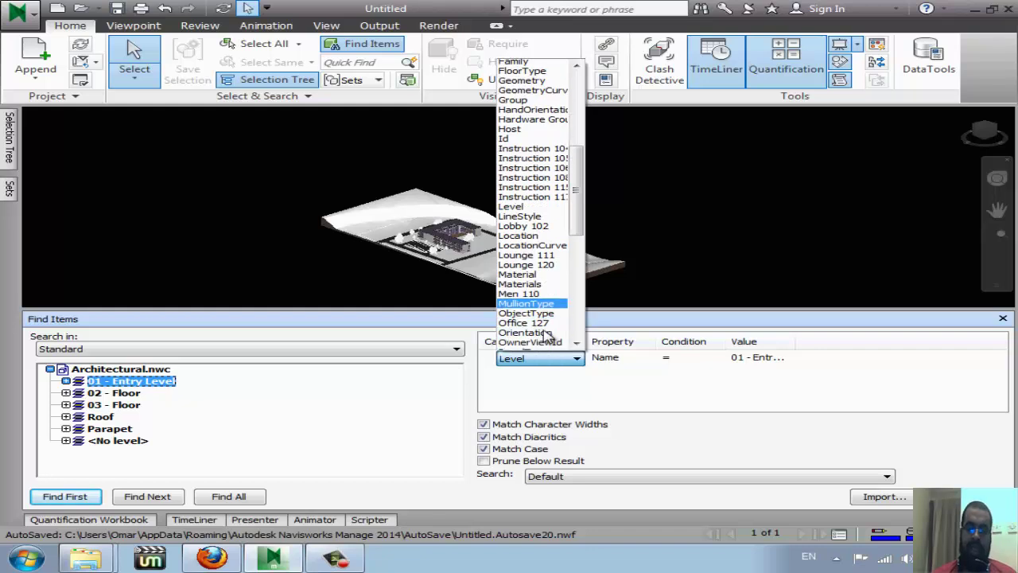
scroll(547, 337, "down", 3)
scroll(547, 338, "down", 2)
scroll(547, 337, "down", 1)
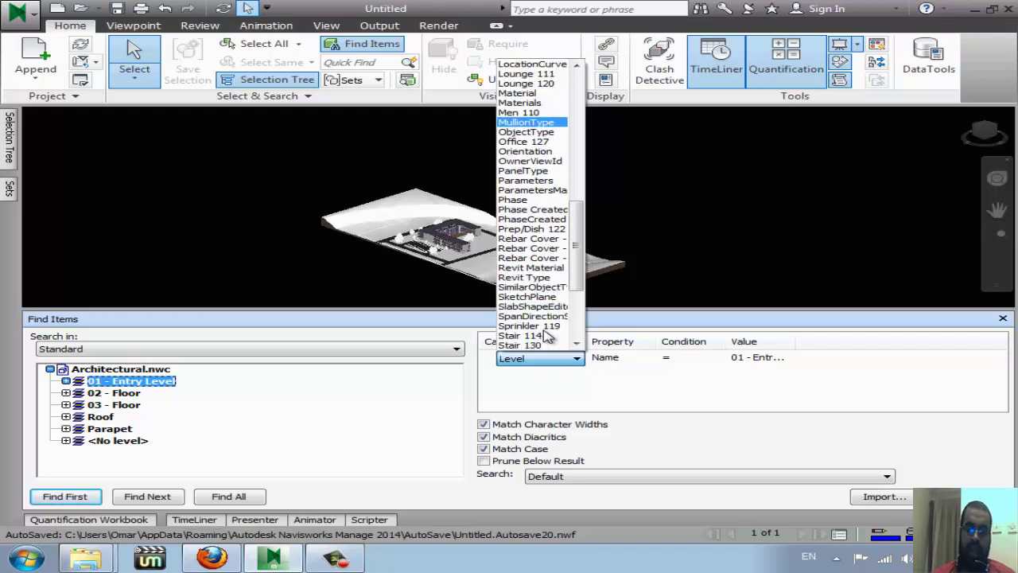
scroll(547, 337, "up", 1)
scroll(547, 337, "up", 1)
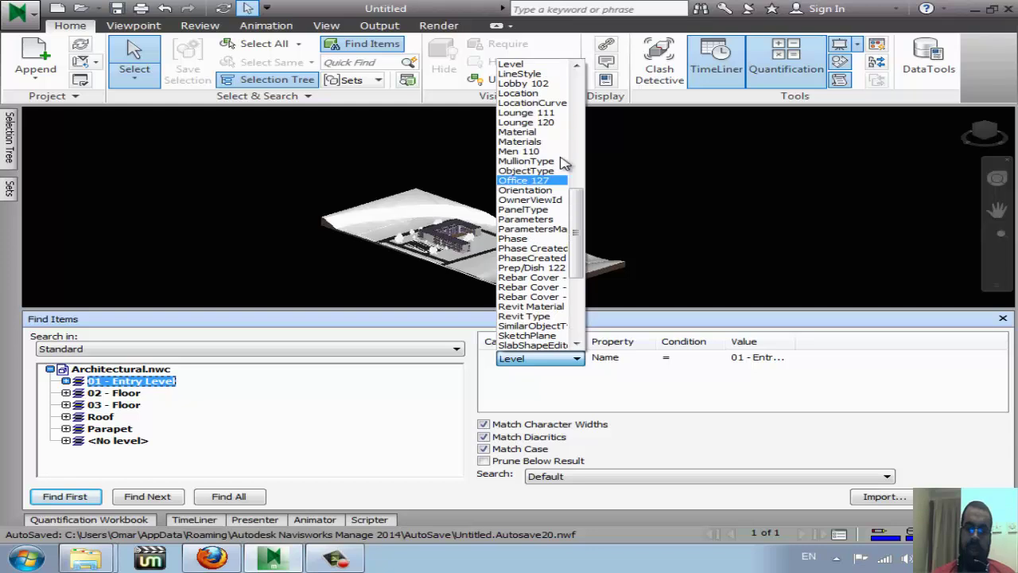
left_click(544, 63)
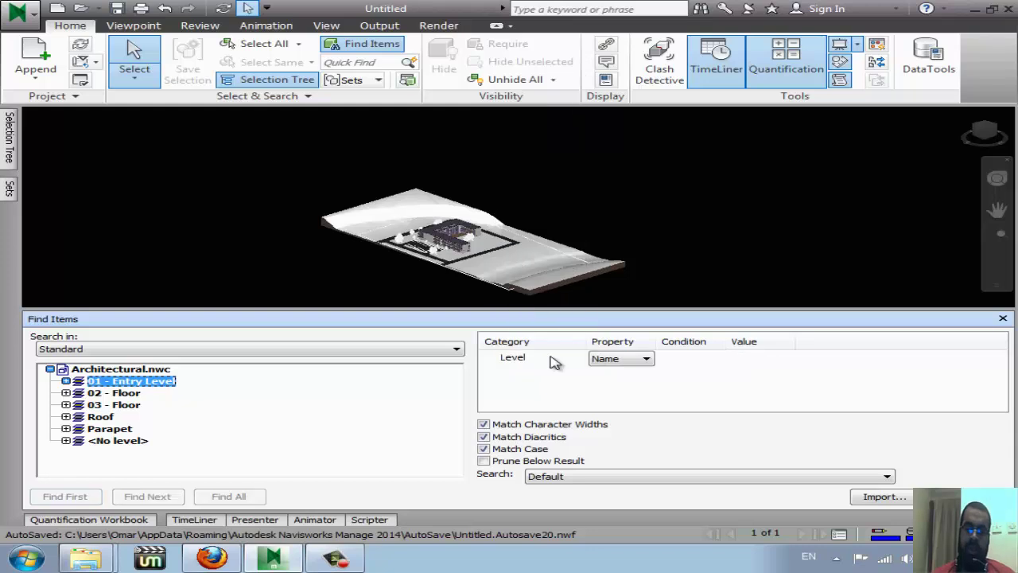
Make the Level condition read Name = 01 - Entry Level
left_click(622, 359)
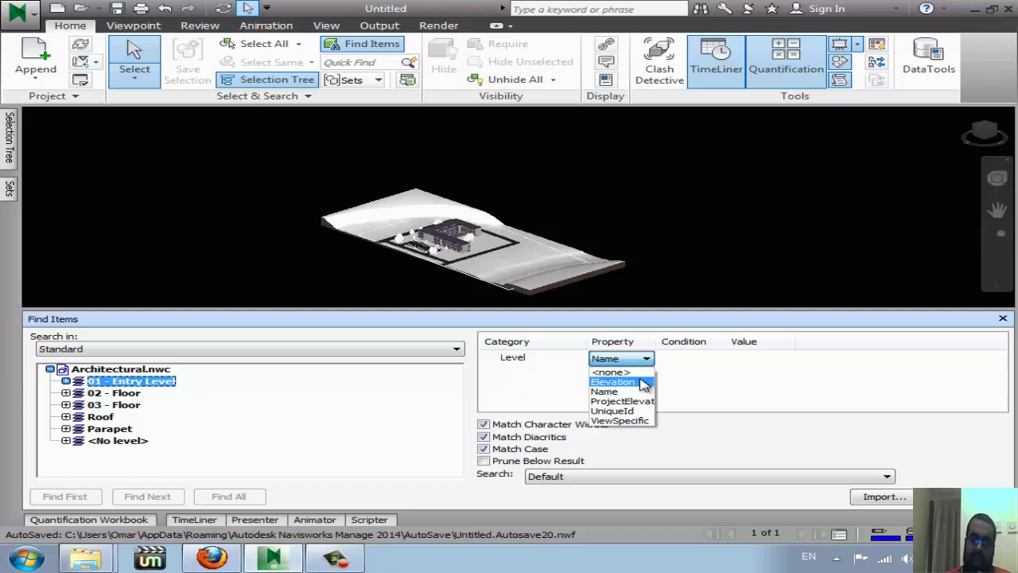
left_click(617, 391)
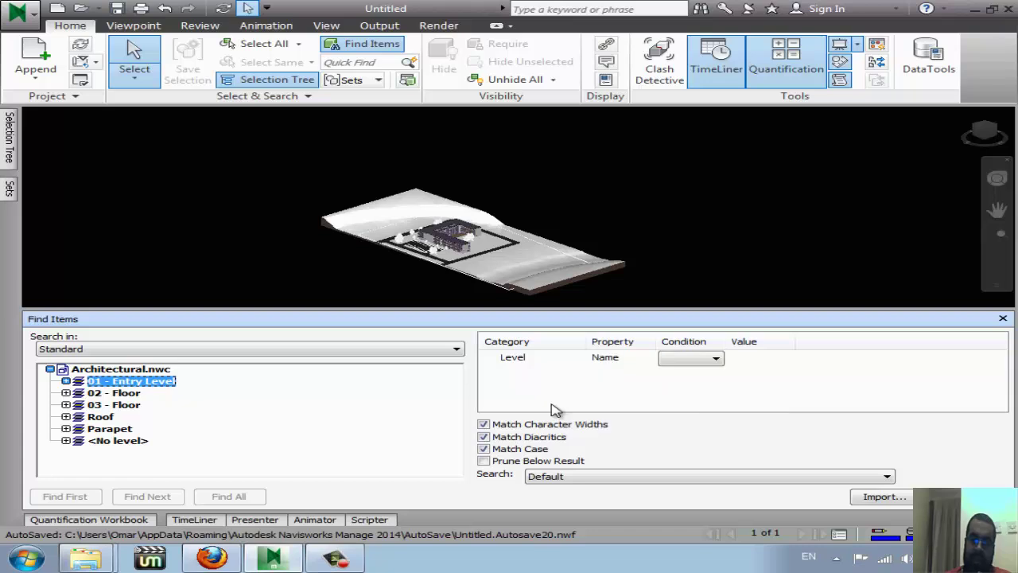
left_click(710, 362)
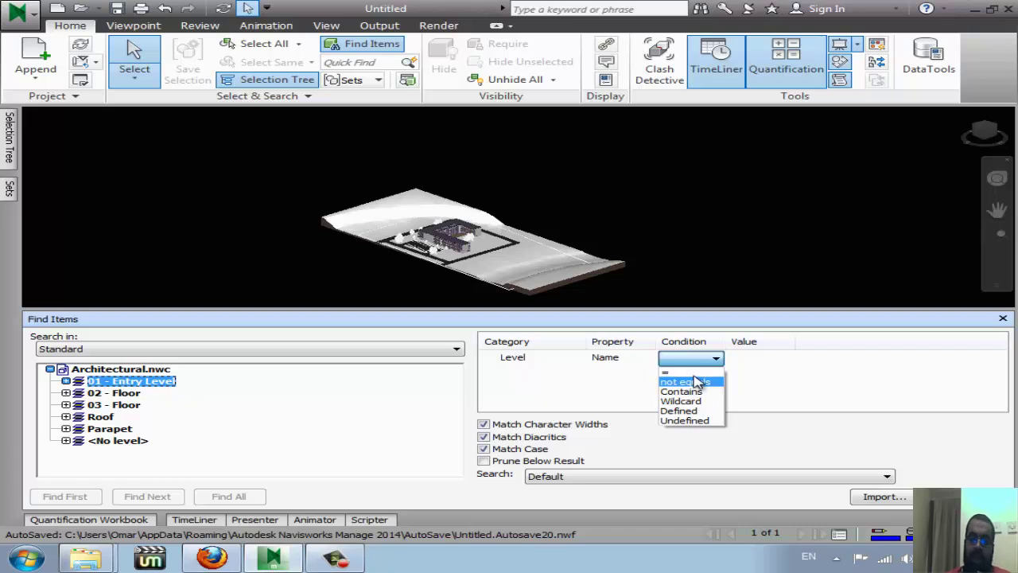
left_click(690, 372)
left_click(784, 359)
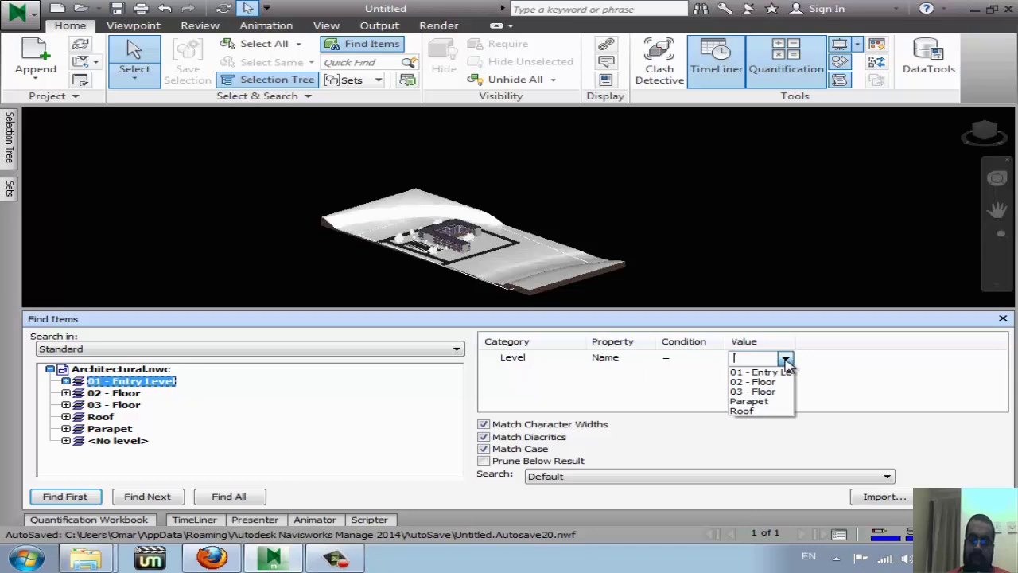
left_click(782, 373)
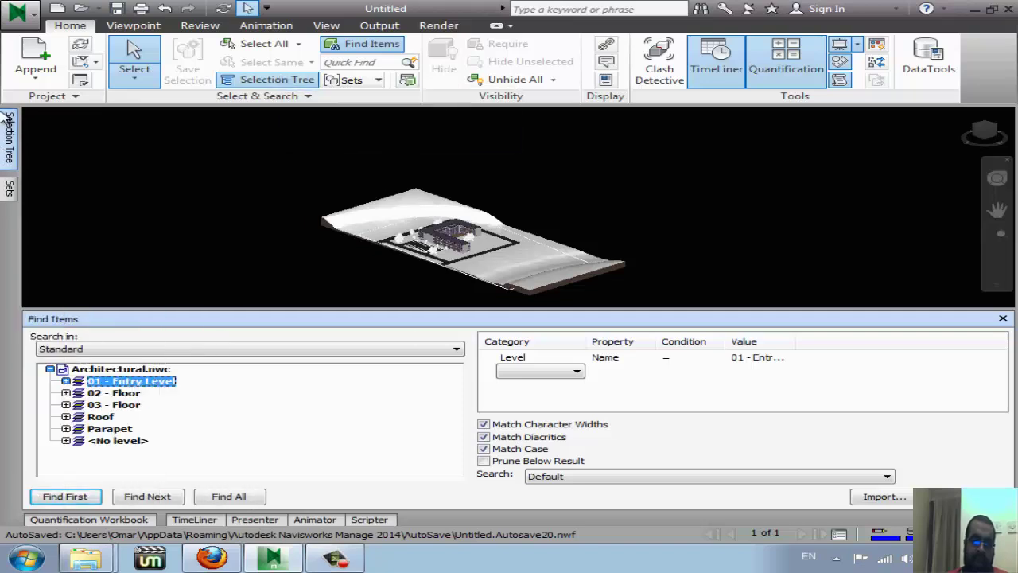
mouse_move(9, 137)
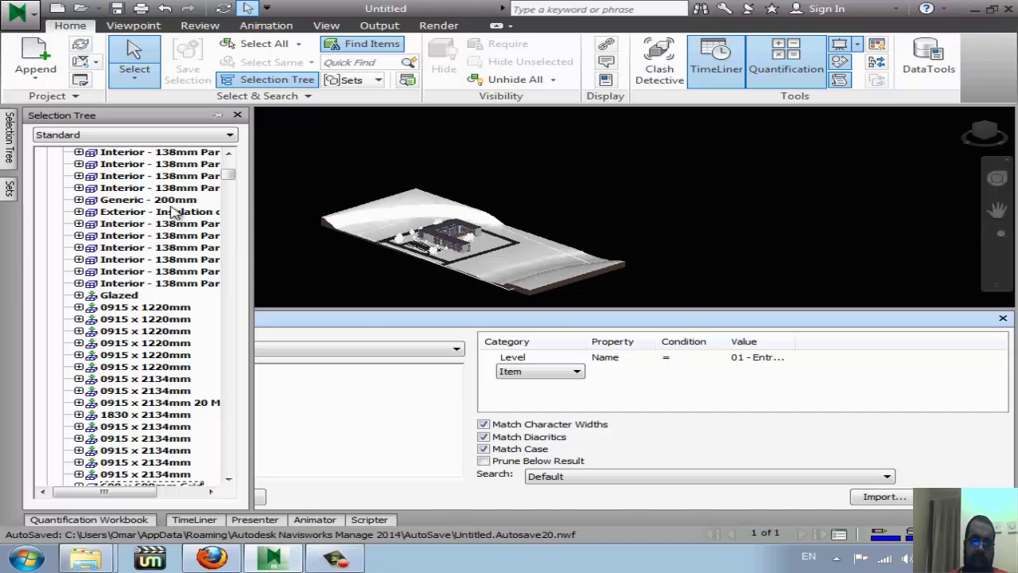
Adjust the Find Items panel layout with a small drag
left_click_drag(229, 174, 229, 162)
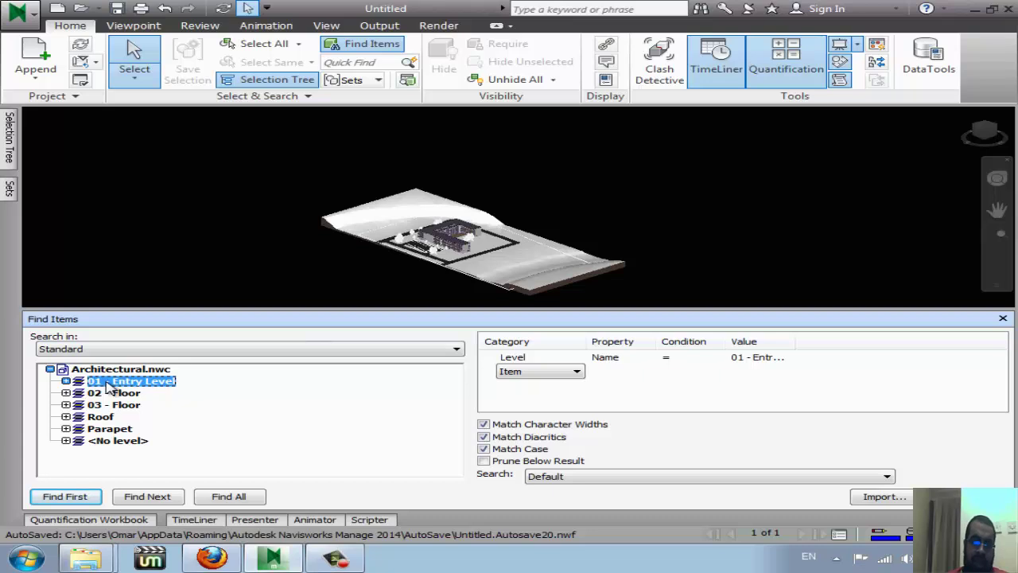
Remove the extra Item condition row from the search grid
left_click(547, 359)
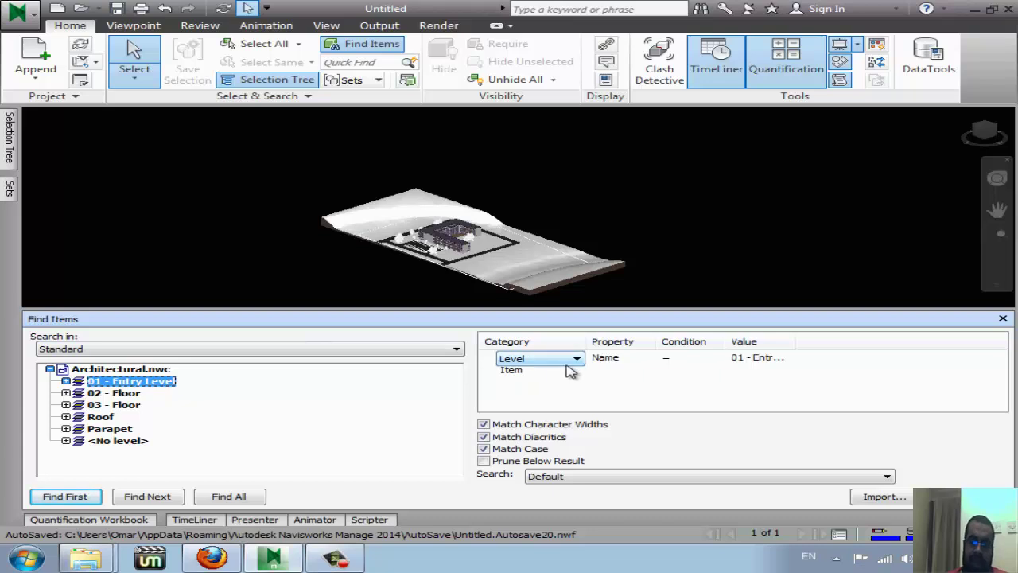
left_click(571, 371)
left_click(575, 372)
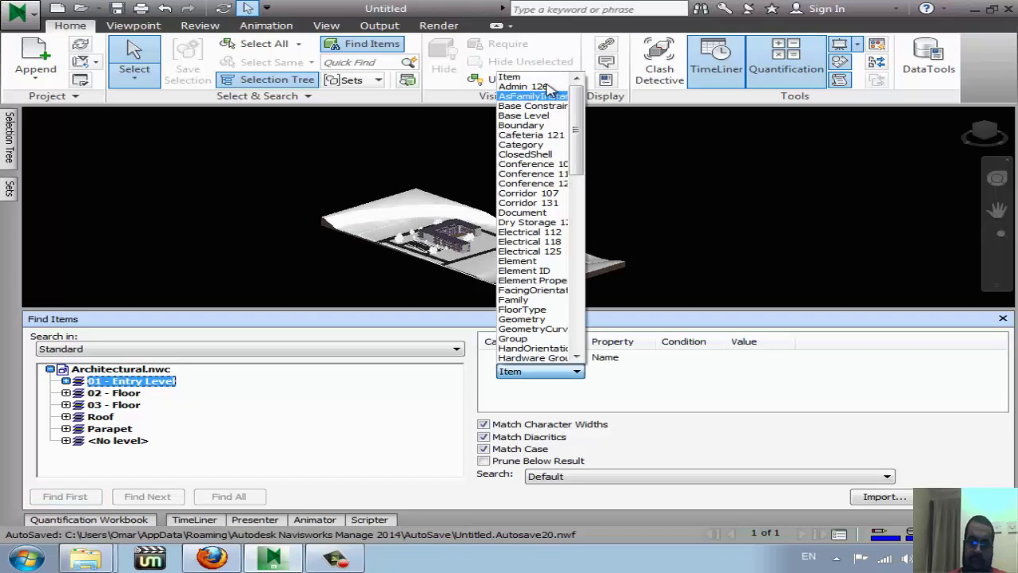
scroll(552, 199, "down", 2)
scroll(556, 239, "down", 6)
scroll(558, 302, "down", 10)
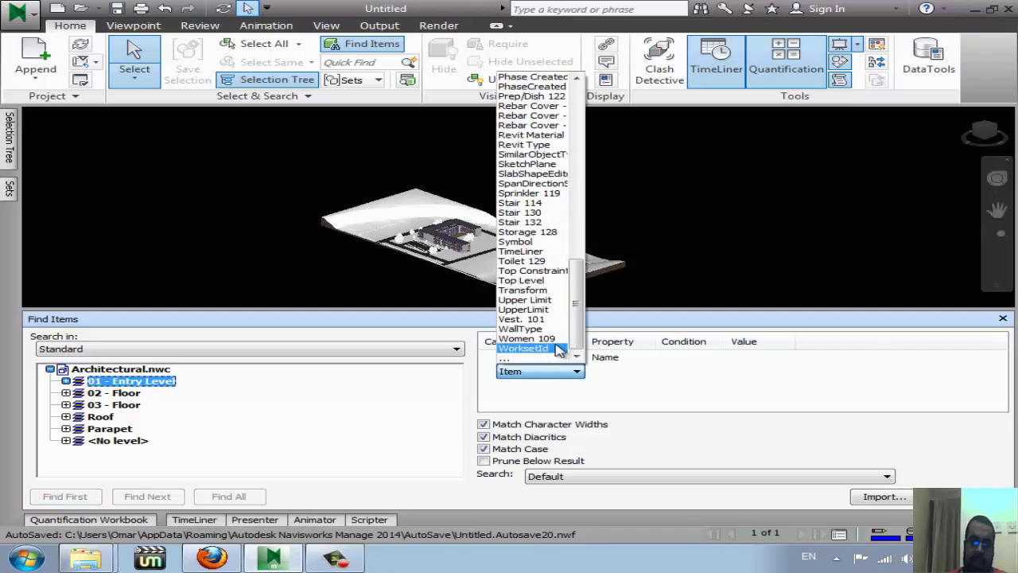
left_click(534, 358)
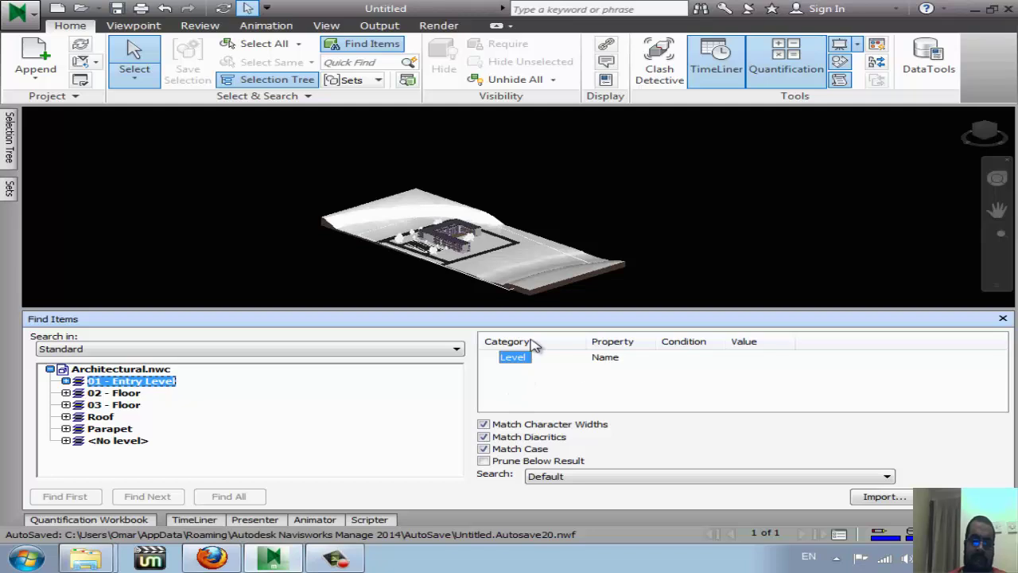
Change the condition to Phase Name = New Construction
left_click(582, 365)
left_click(577, 359)
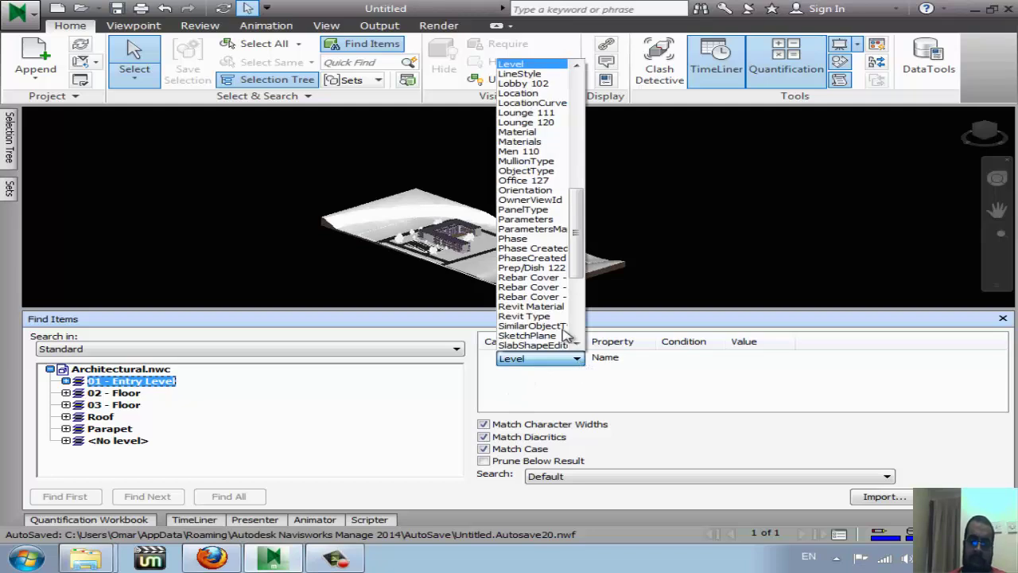
left_click(545, 239)
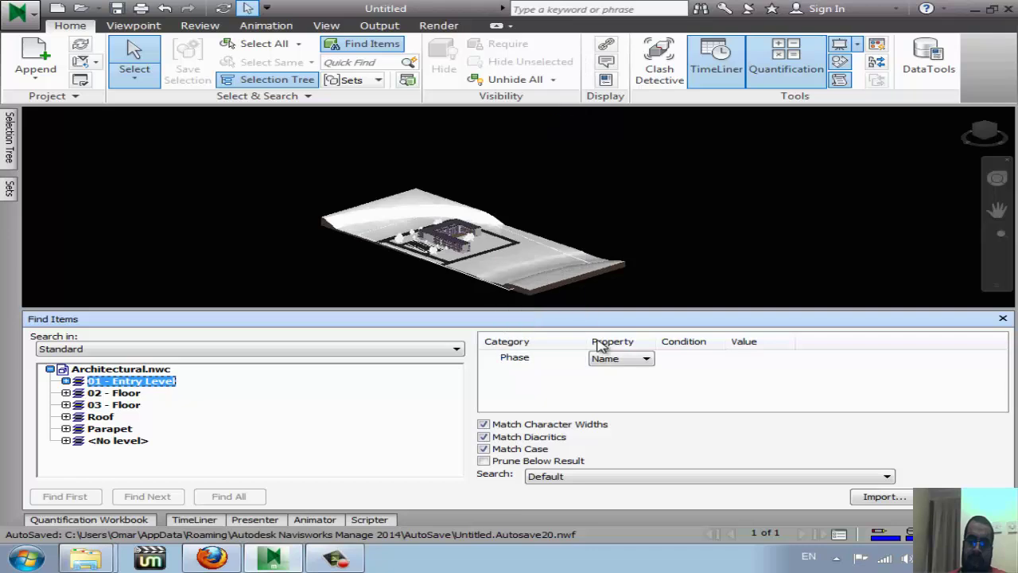
left_click(645, 359)
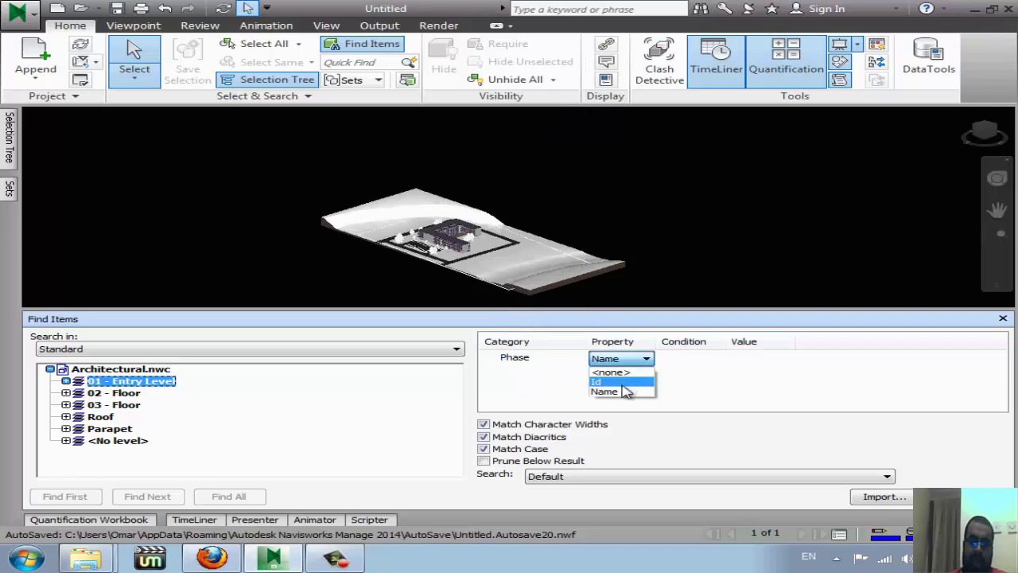
left_click(606, 391)
left_click(684, 358)
left_click(700, 359)
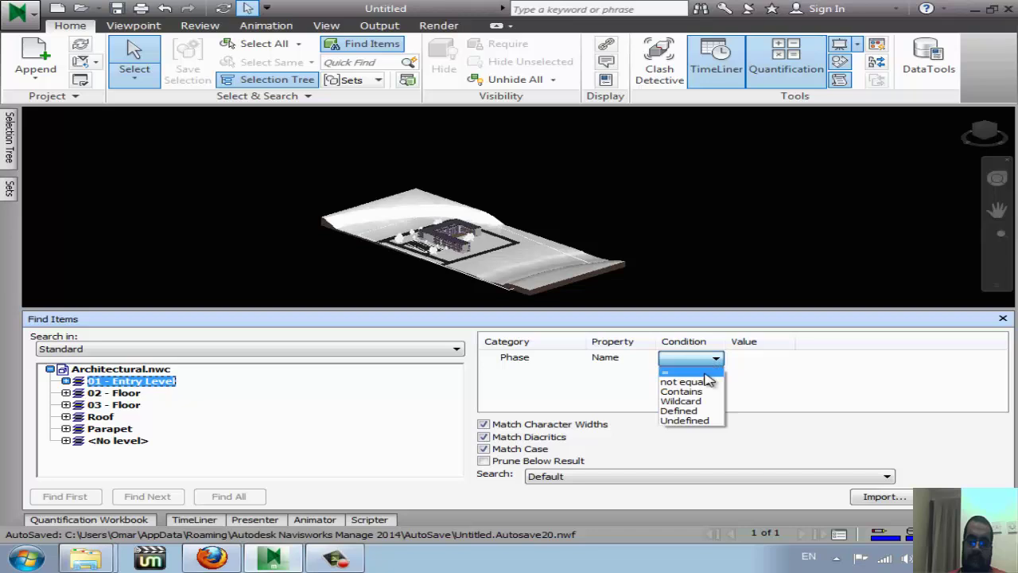
left_click(704, 375)
left_click(785, 358)
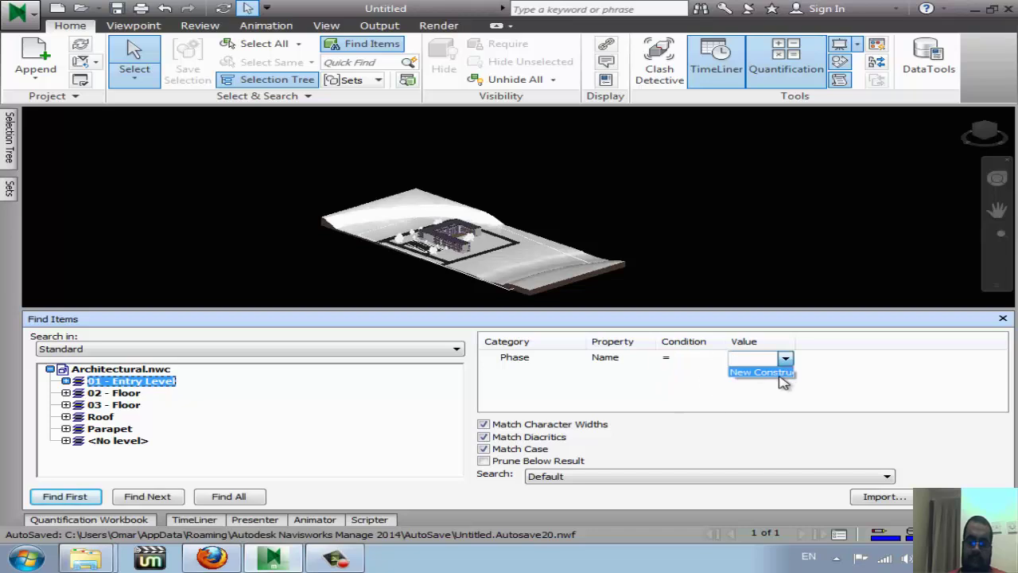
left_click(779, 373)
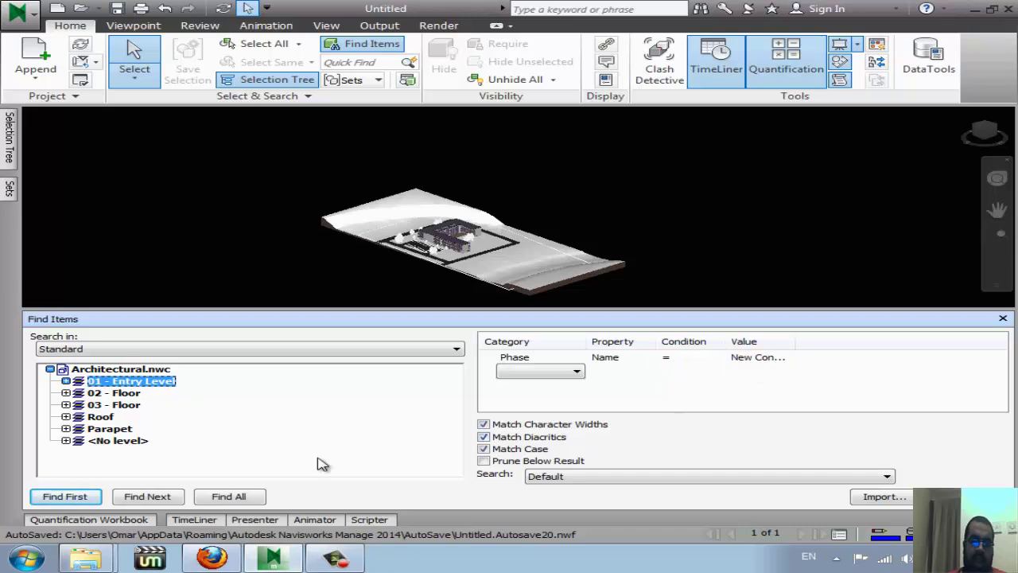
Find all New Construction phase items and show the Item Tools ribbon
left_click(223, 496)
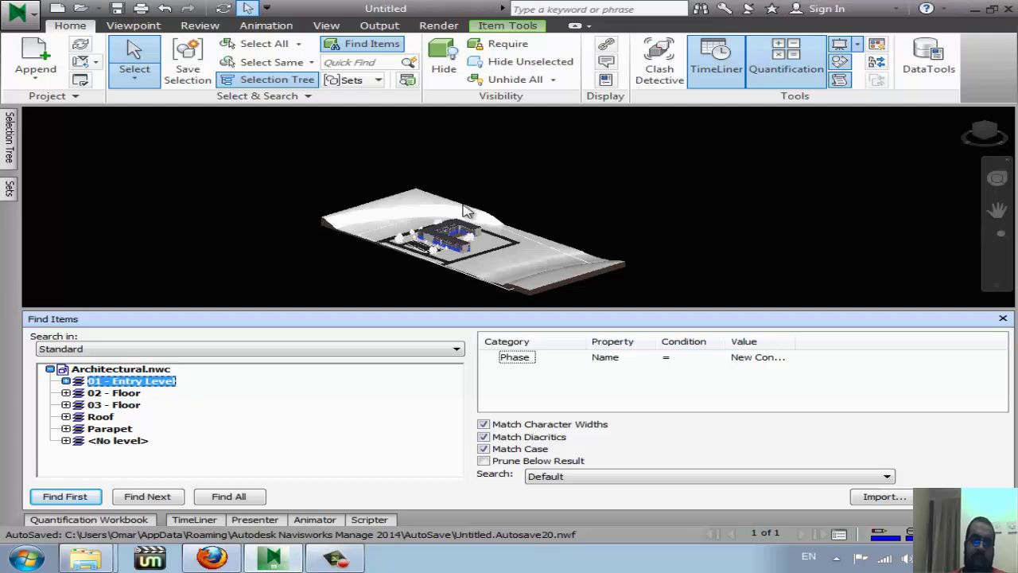
left_click(513, 26)
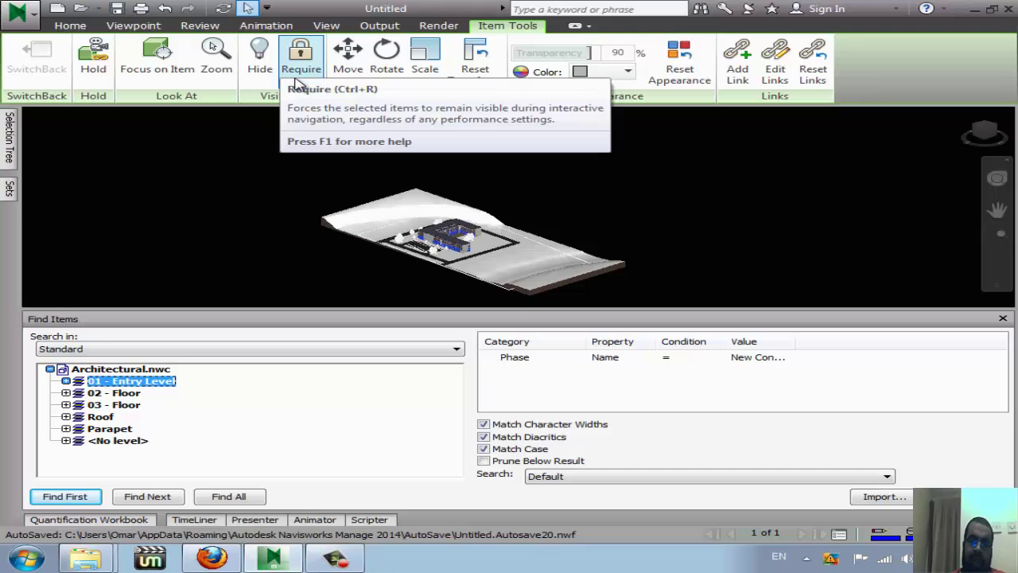
Move the selected New Construction elements up and to the right, clear of the site
left_click(349, 64)
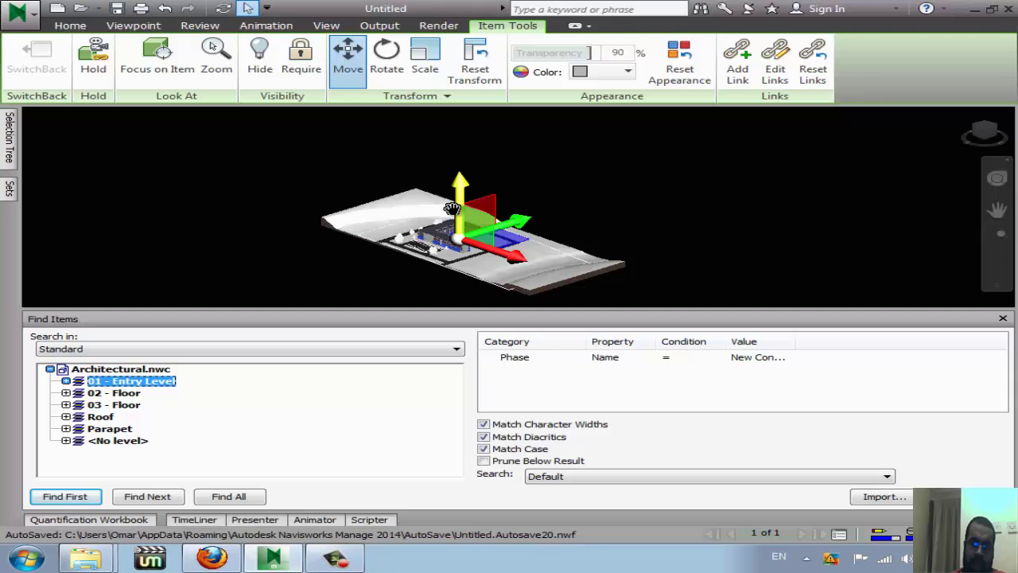
left_click_drag(456, 217, 469, 216)
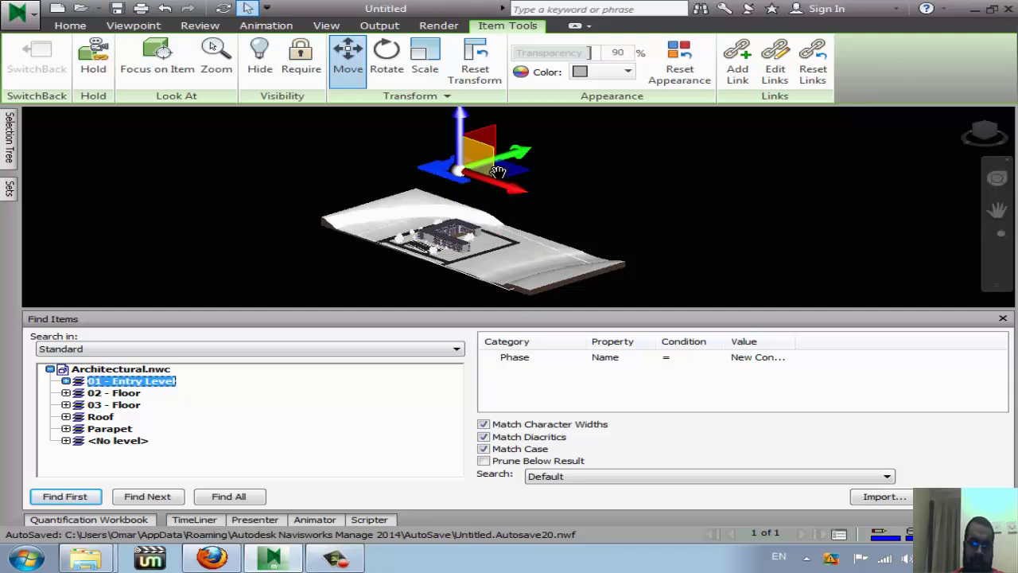
left_click_drag(506, 153, 631, 140)
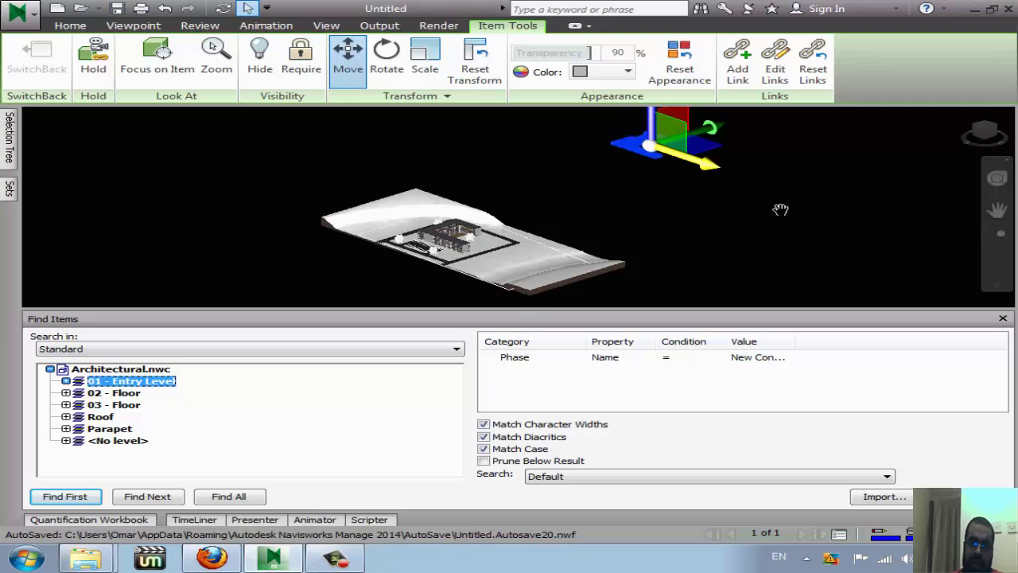
left_click_drag(659, 150, 838, 210)
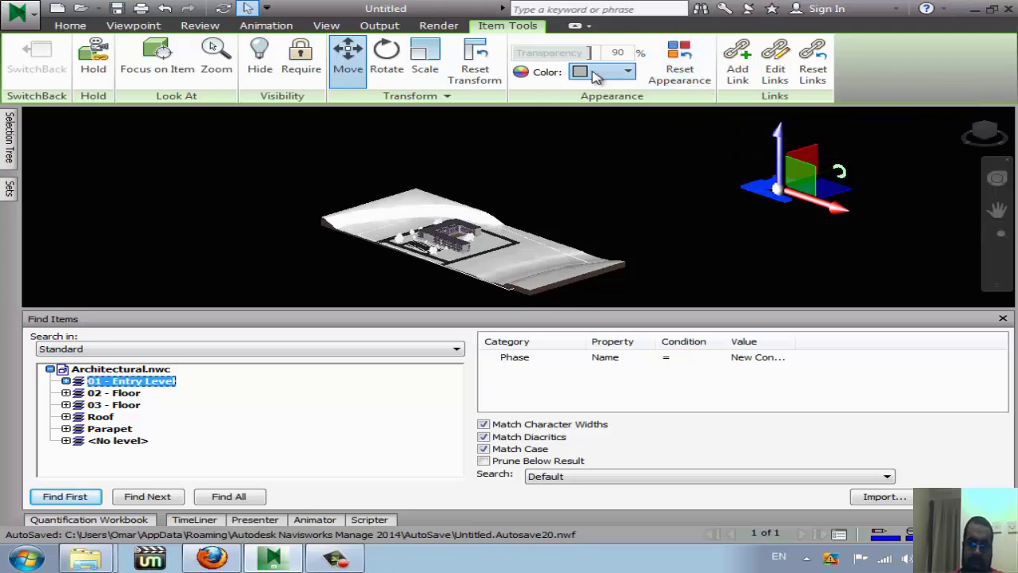
Colour the selected elements green and clear the selection
left_click(625, 73)
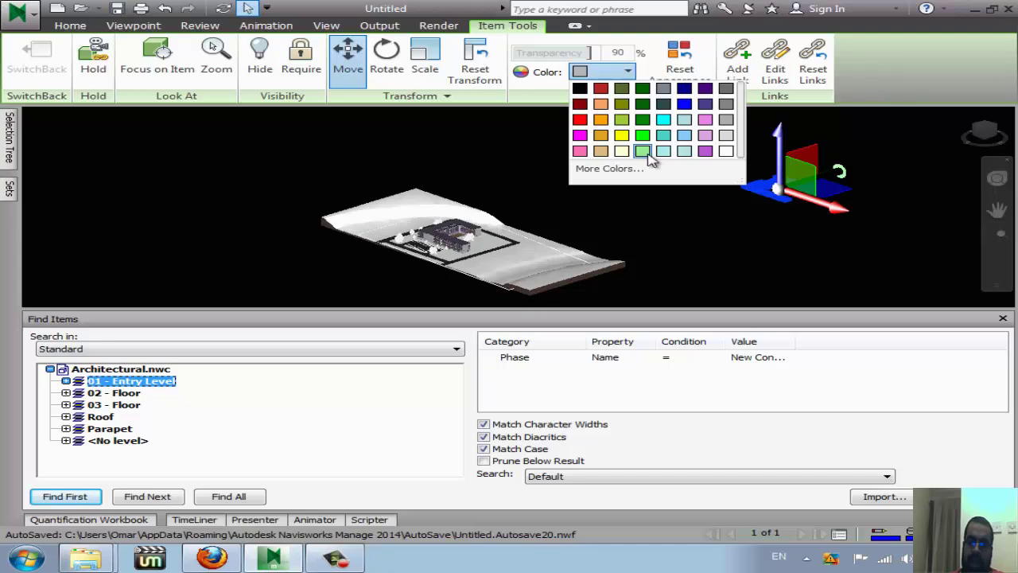
left_click(646, 153)
left_click(680, 225)
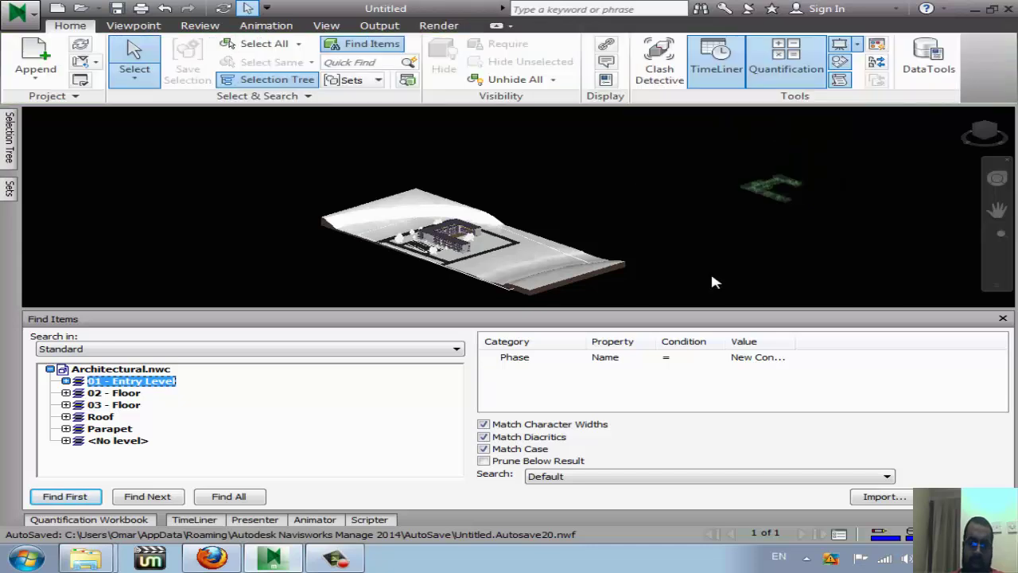
scroll(796, 178, "up", 2)
scroll(757, 181, "up", 2)
scroll(752, 188, "up", 2)
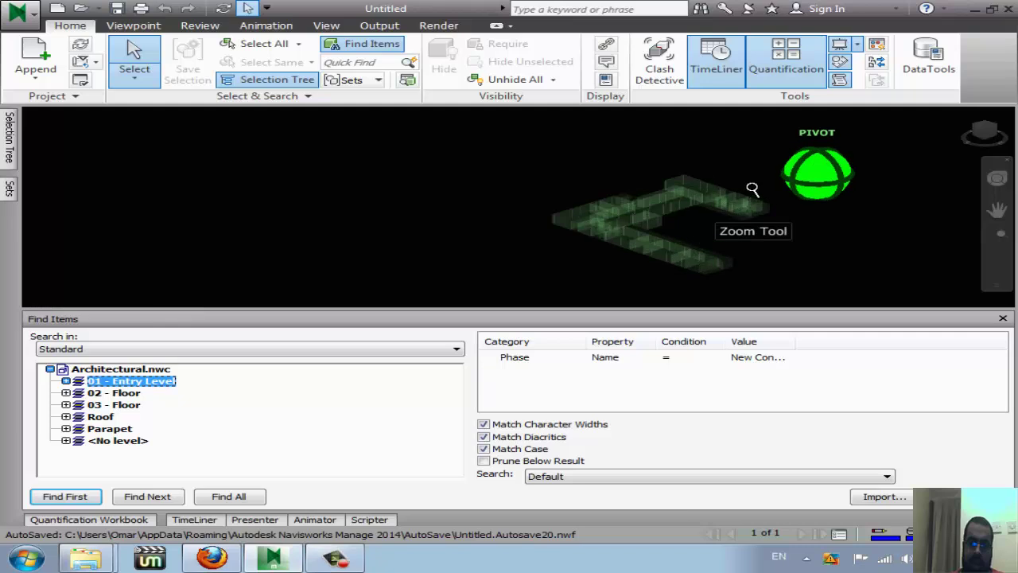
scroll(742, 195, "up", 2)
scroll(741, 197, "down", 2)
scroll(716, 206, "down", 3)
scroll(671, 208, "down", 3)
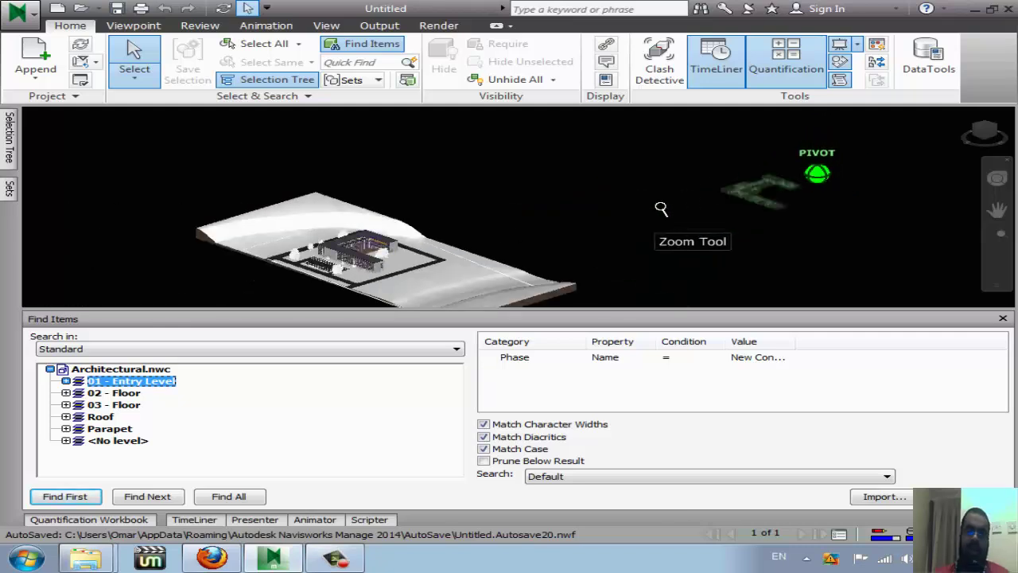